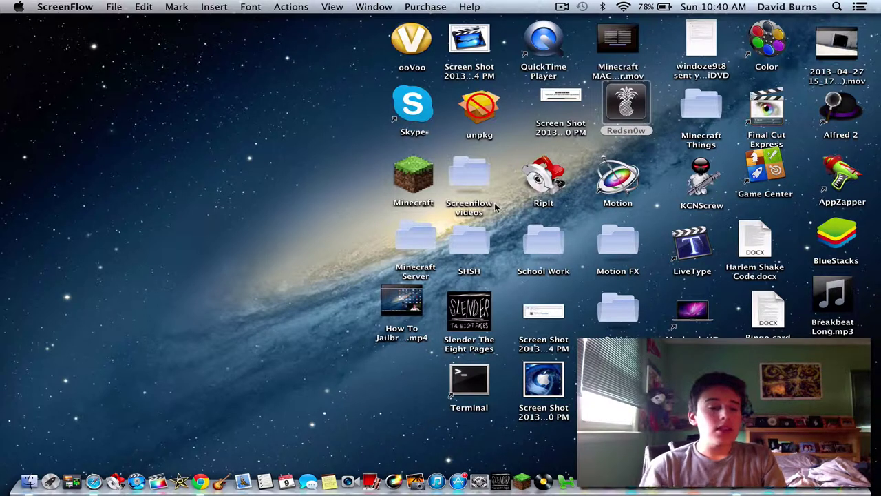
Open a Finder window showing All My Files and pull down the Go menu.
{"action": "left_click", "coordinate": [30, 475]}
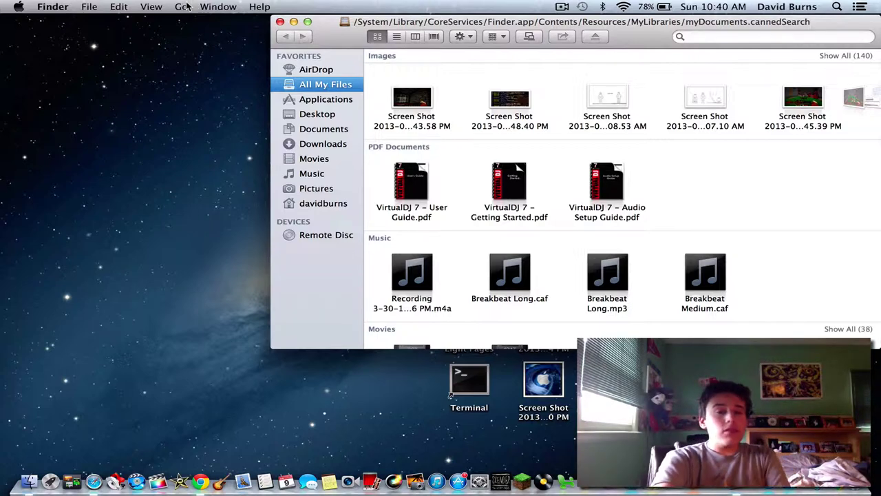
{"action": "left_click", "coordinate": [186, 7]}
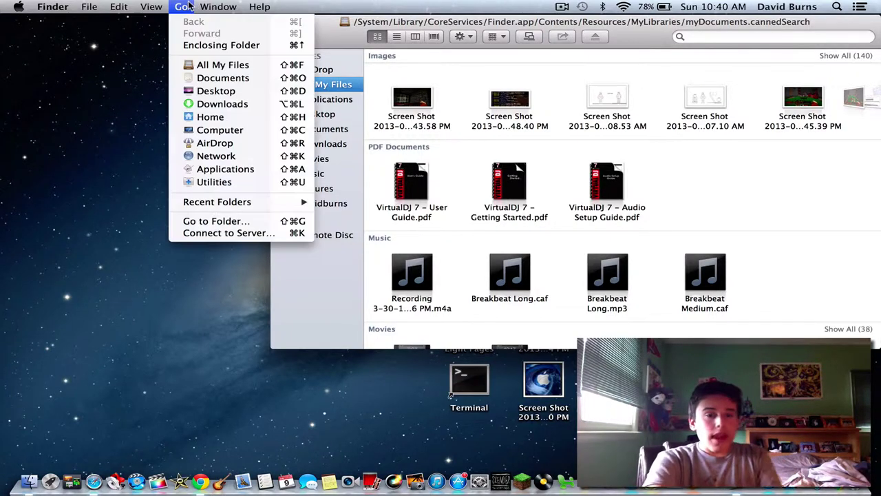
{"action": "left_click", "coordinate": [186, 6]}
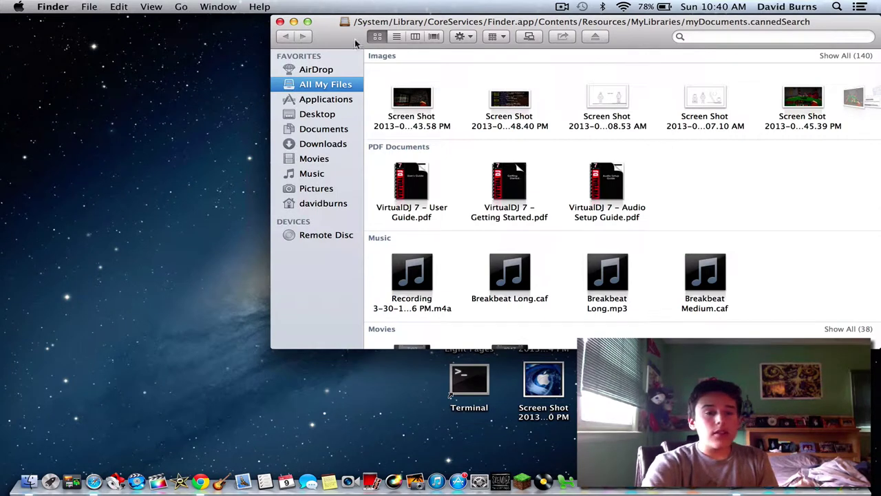
{"action": "left_click", "coordinate": [182, 6]}
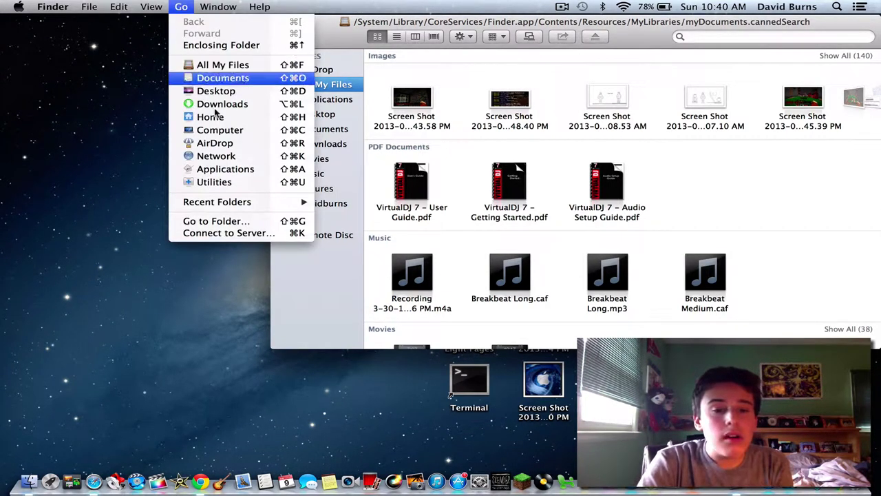
Replace the Go to Folder path with a pasted ~/Library and open the Library folder.
{"action": "left_click", "coordinate": [233, 221]}
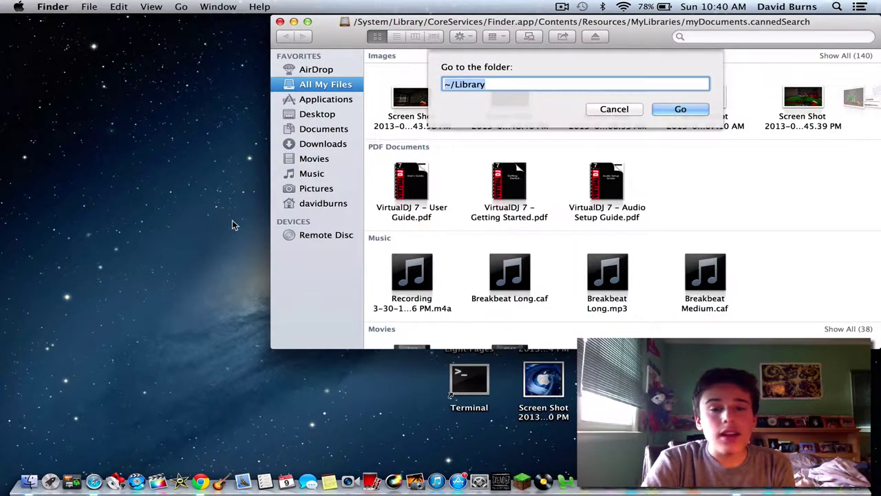
{"action": "left_click", "coordinate": [528, 84]}
{"action": "key", "text": "super+a"}
{"action": "key", "text": "super+c"}
{"action": "key", "text": "BackSpace"}
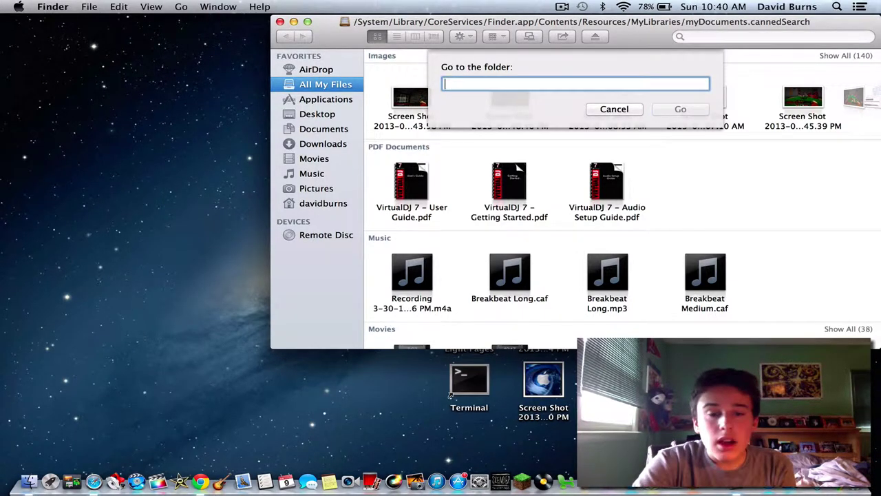
{"action": "right_click", "coordinate": [502, 81]}
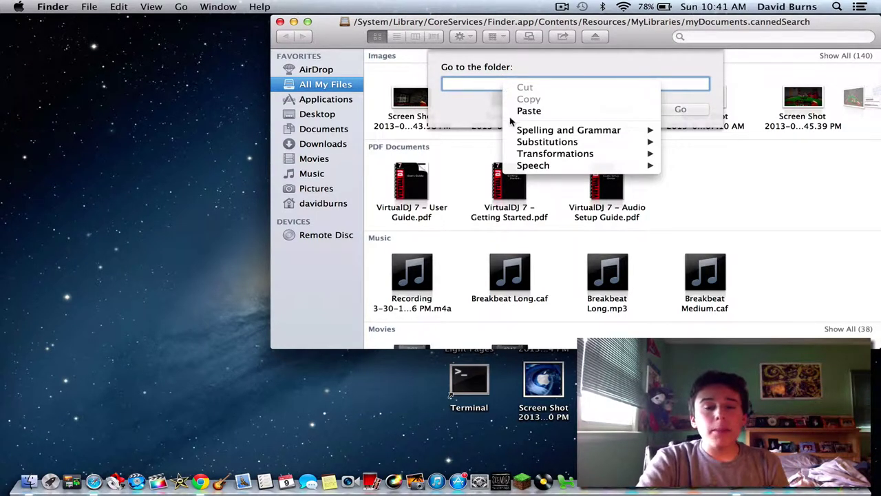
{"action": "left_click", "coordinate": [518, 111]}
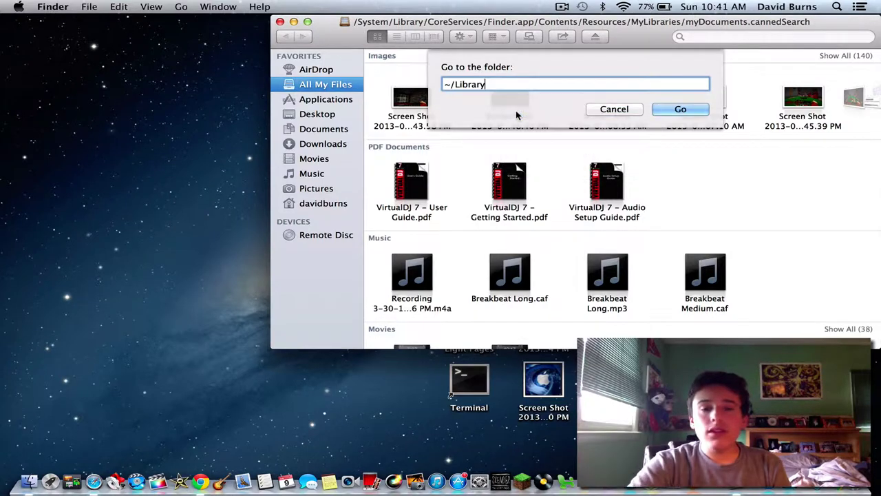
{"action": "left_click", "coordinate": [679, 109]}
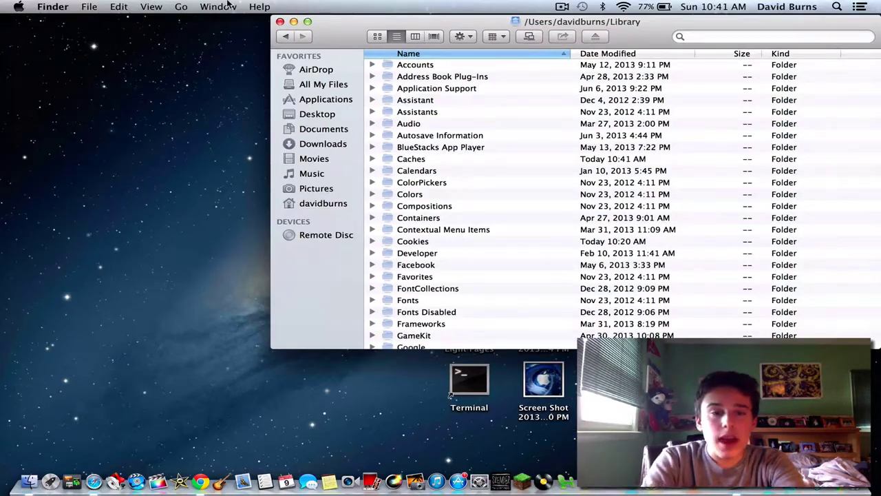
Return to All My Files, reopen Go to Folder with ~/Library, and shift the window right.
{"action": "left_click", "coordinate": [285, 38]}
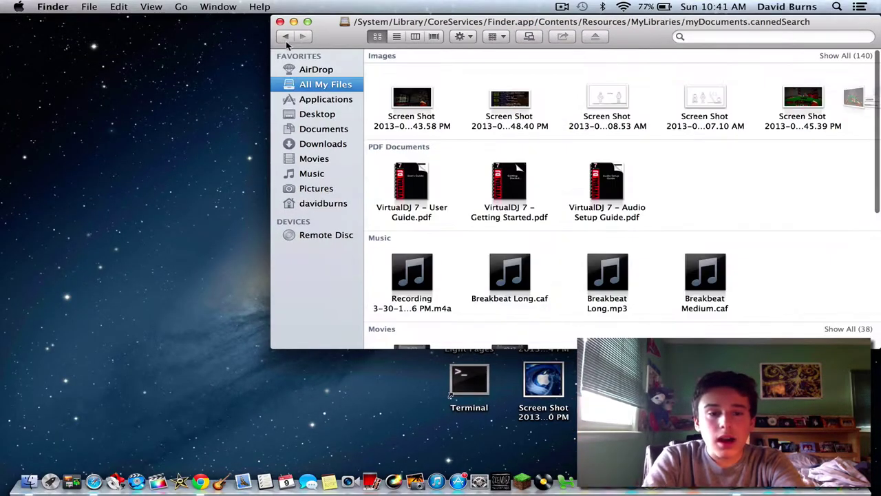
{"action": "left_click", "coordinate": [182, 7]}
{"action": "mouse_move", "coordinate": [219, 6]}
{"action": "mouse_move", "coordinate": [181, 7]}
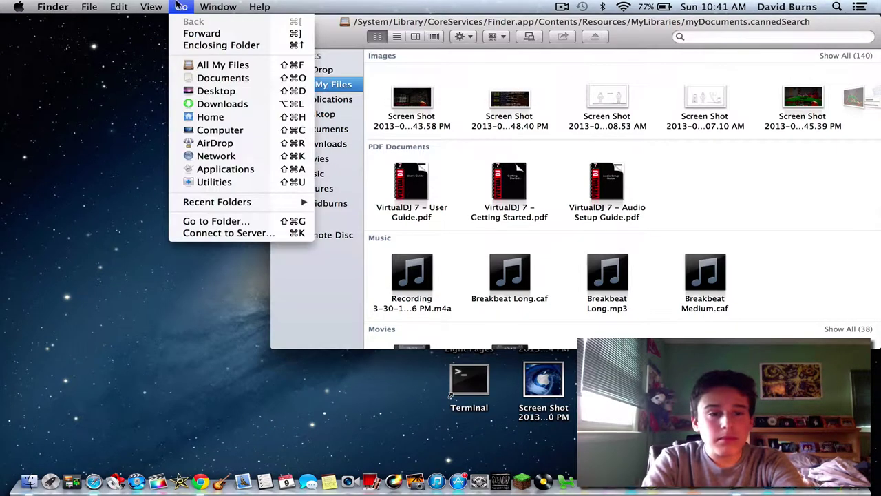
{"action": "left_click", "coordinate": [211, 223]}
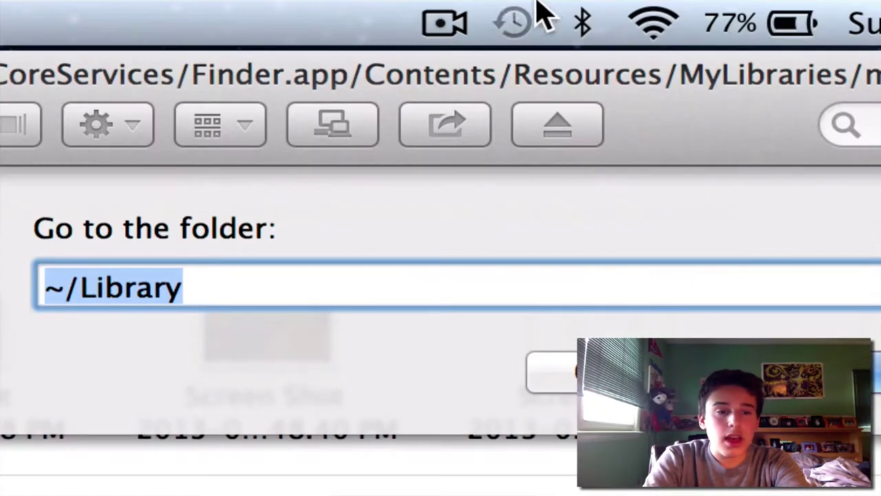
{"action": "left_click_drag", "start_coordinate": [360, 98], "coordinate": [478, 92]}
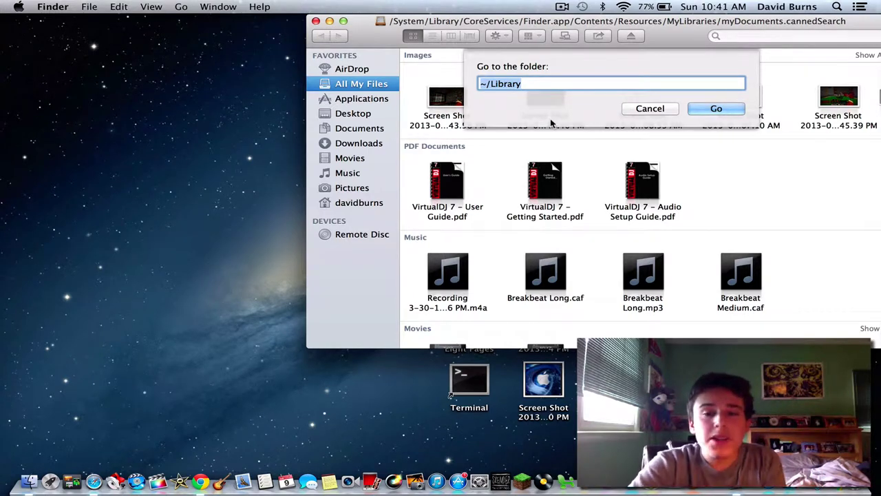
Open ~/Library, add it to the sidebar favourites, and enter Application Support.
{"action": "left_click", "coordinate": [729, 104]}
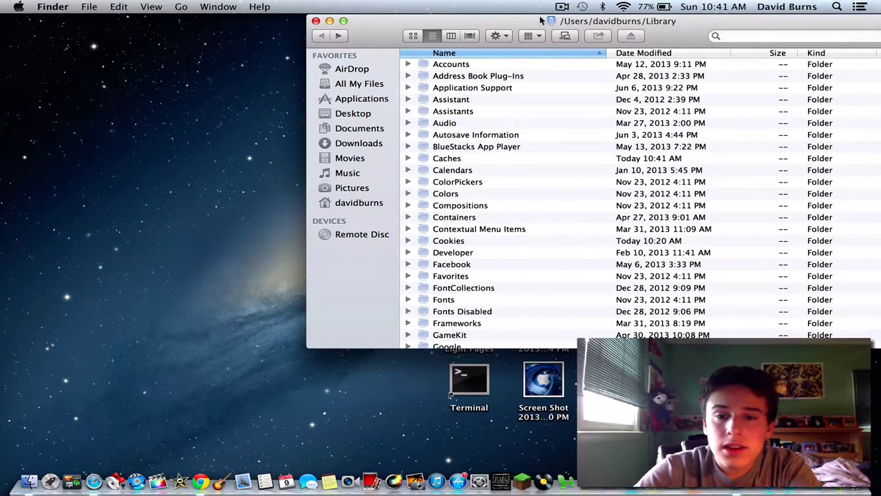
{"action": "left_click_drag", "start_coordinate": [551, 21], "coordinate": [342, 201]}
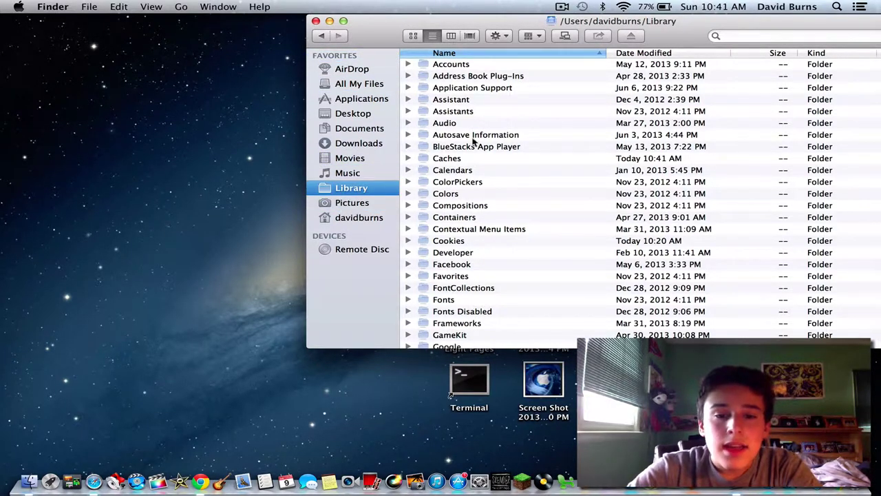
{"action": "double_click", "coordinate": [521, 86]}
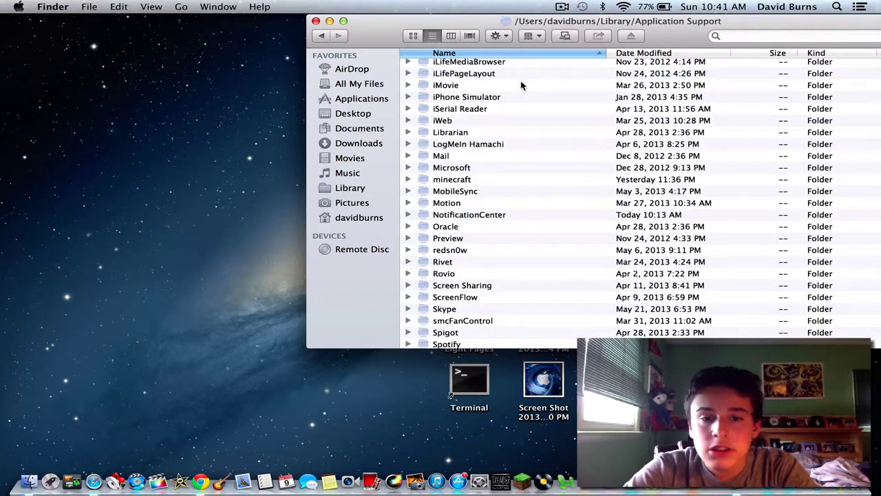
{"action": "scroll", "coordinate": [592, 173], "scroll_direction": "down", "scroll_amount": 5}
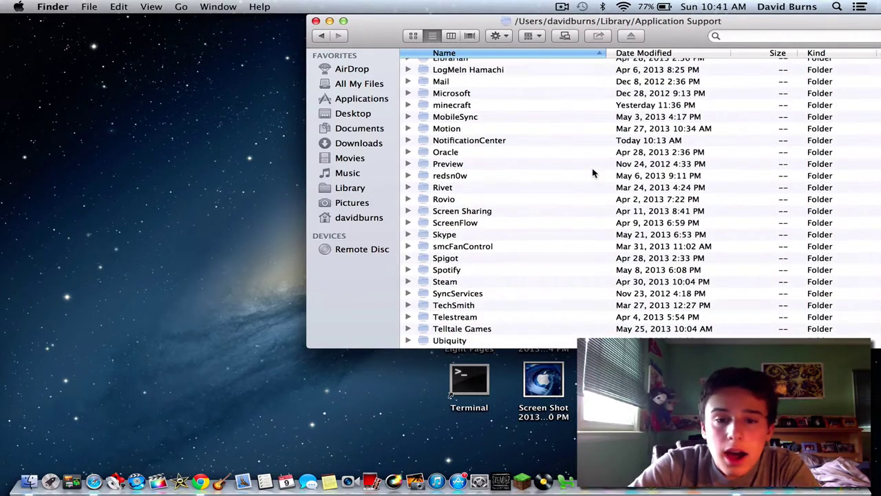
Look inside the minecraft folder, then return to Application Support and scroll its list.
{"action": "left_click", "coordinate": [459, 106]}
{"action": "left_click", "coordinate": [458, 100]}
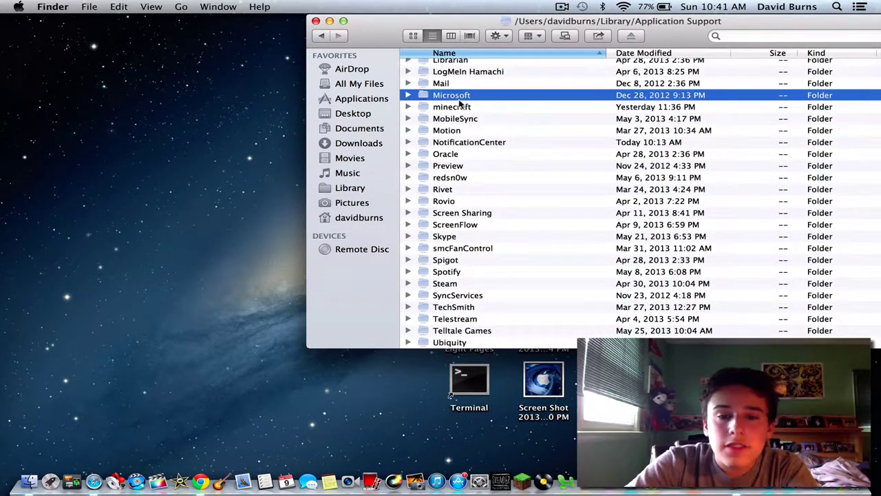
{"action": "double_click", "coordinate": [458, 104]}
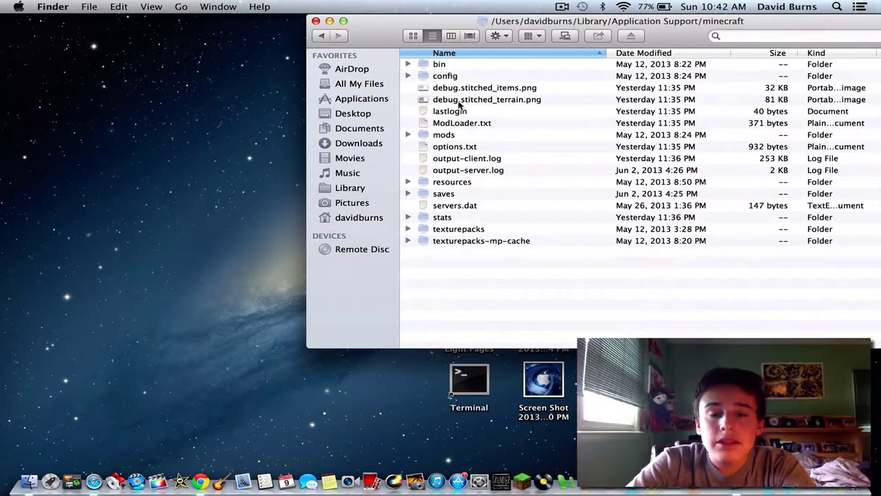
{"action": "left_click", "coordinate": [454, 66]}
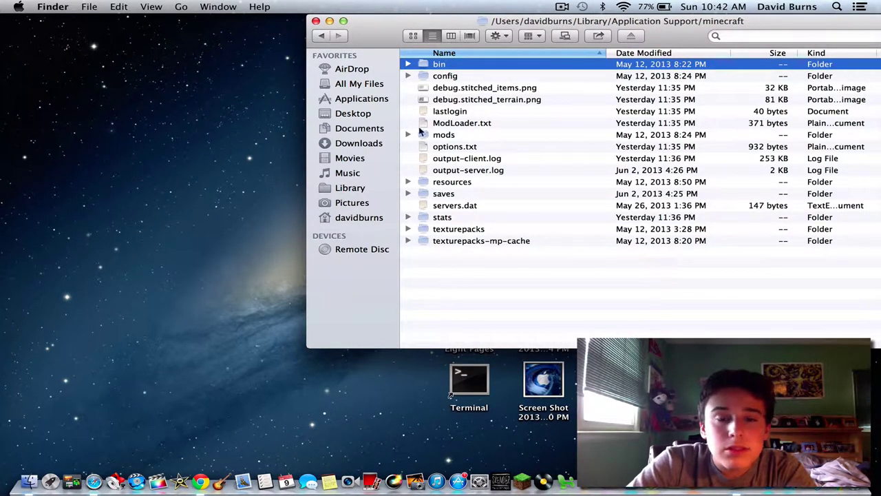
{"action": "left_click", "coordinate": [321, 35]}
{"action": "scroll", "coordinate": [442, 190], "scroll_direction": "down", "scroll_amount": 1}
{"action": "scroll", "coordinate": [442, 190], "scroll_direction": "up", "scroll_amount": 10}
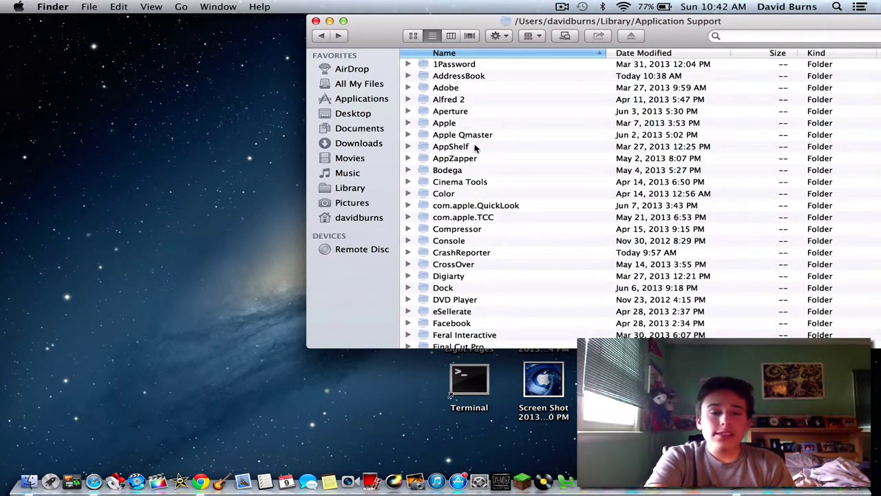
{"action": "scroll", "coordinate": [478, 146], "scroll_direction": "down", "scroll_amount": 6}
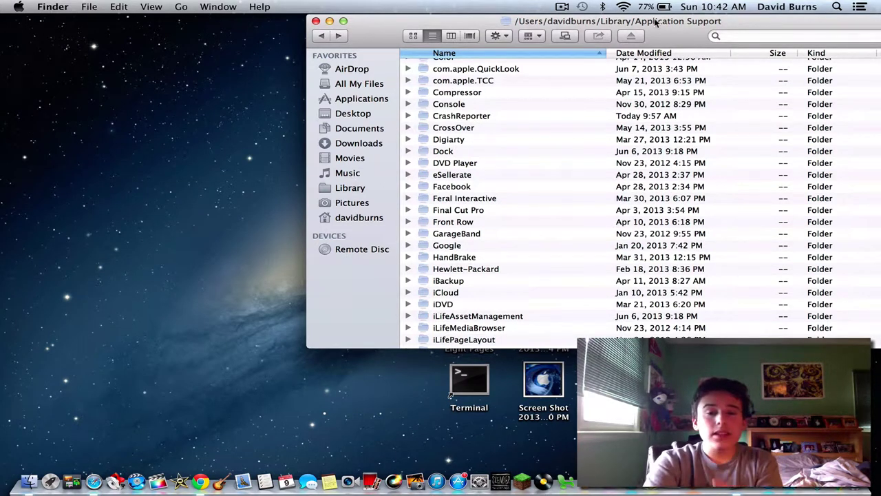
{"action": "scroll", "coordinate": [475, 250], "scroll_direction": "down", "scroll_amount": 3}
{"action": "scroll", "coordinate": [475, 250], "scroll_direction": "down", "scroll_amount": 1}
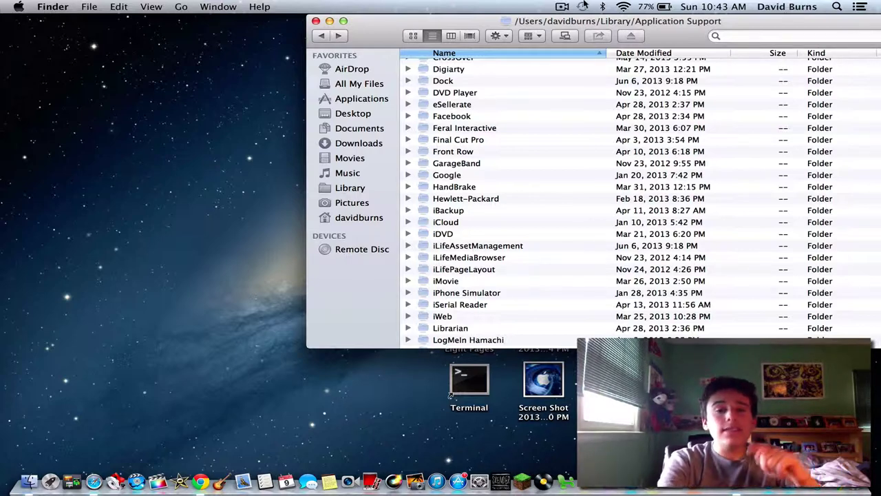
{"action": "left_click", "coordinate": [563, 6]}
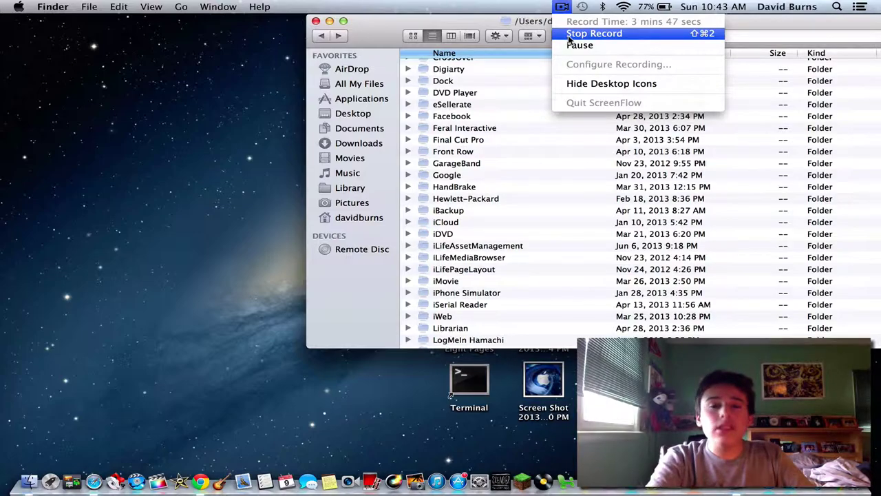